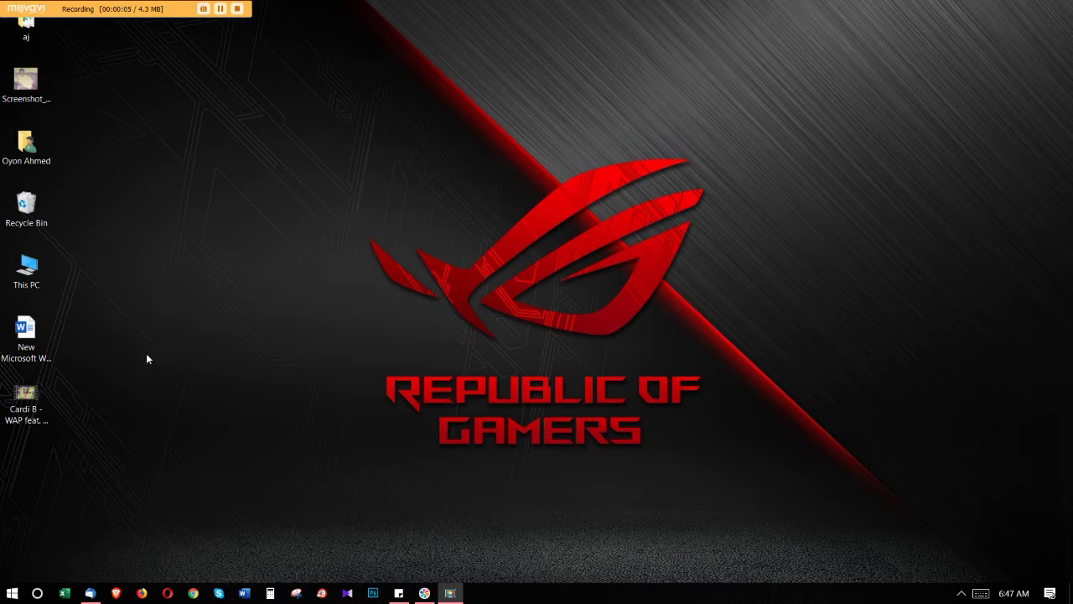
- Open the Cardi B music video from the desktop in the video player
click(34, 400)
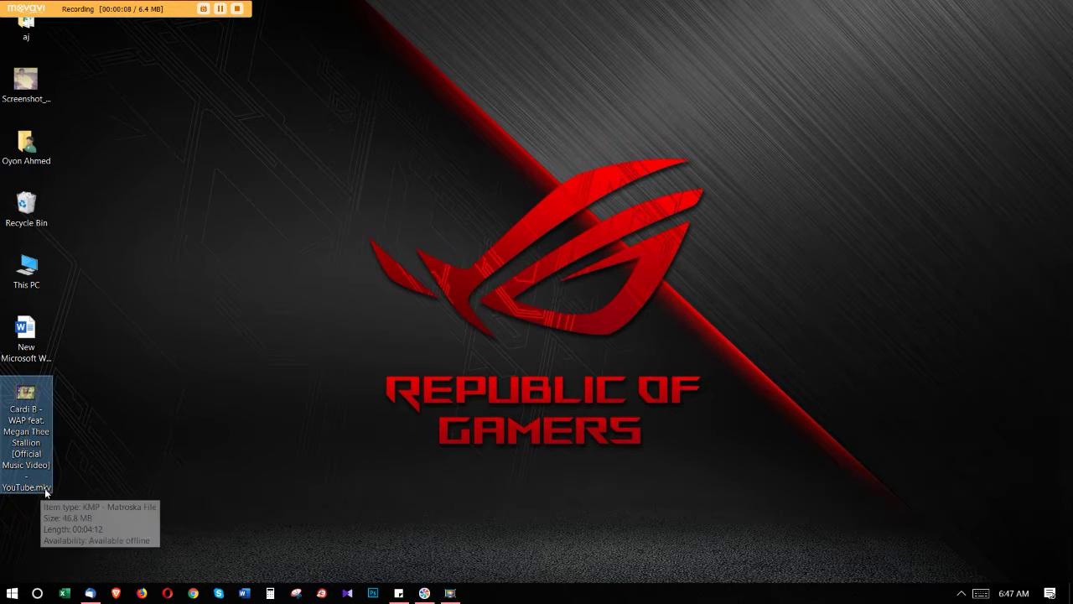
double_click(30, 420)
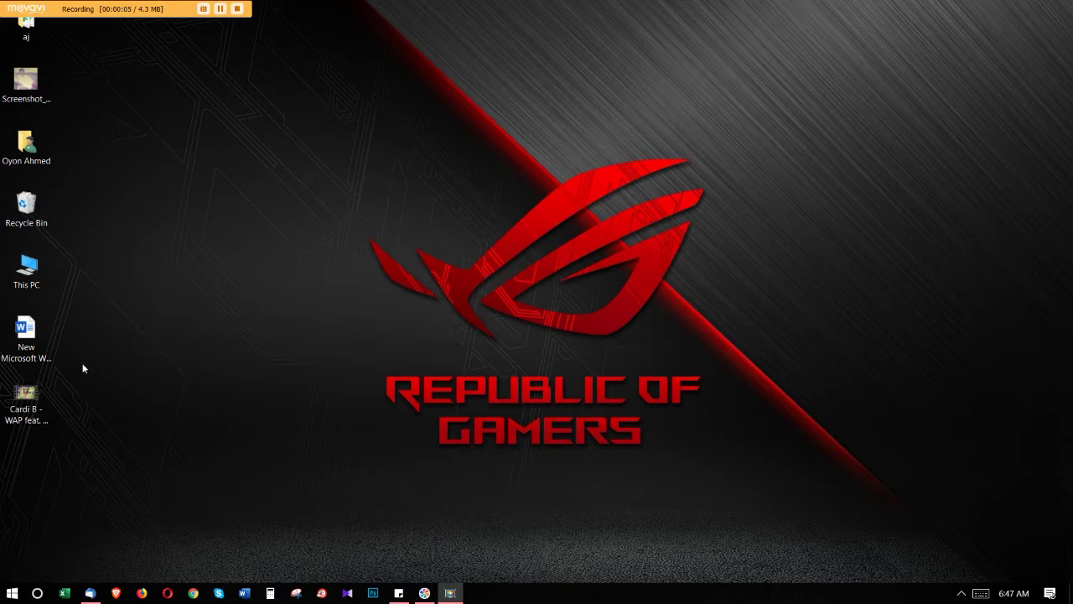
click(25, 401)
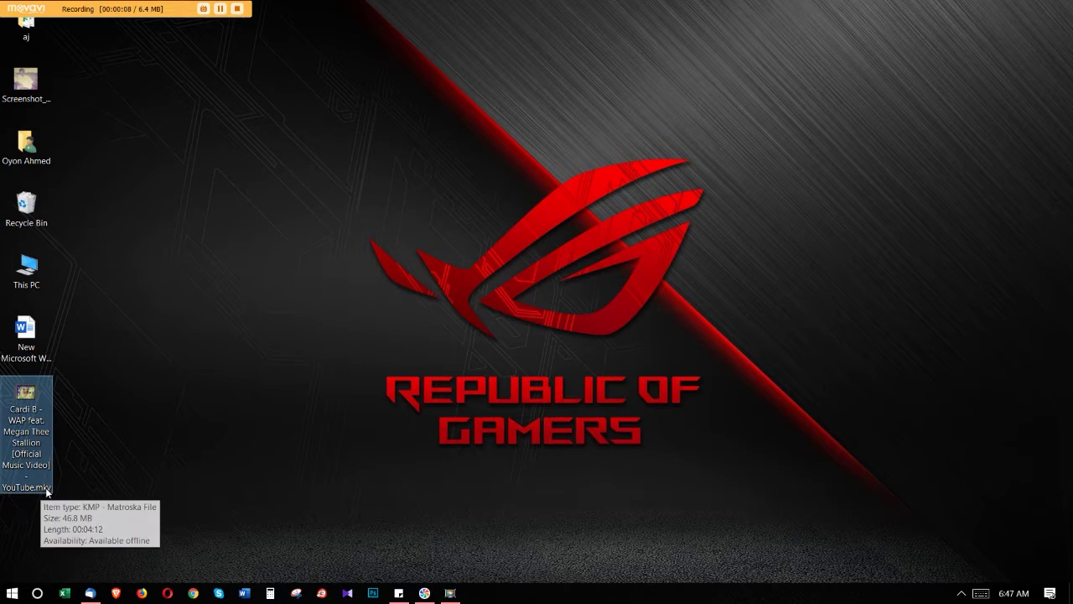
double_click(30, 419)
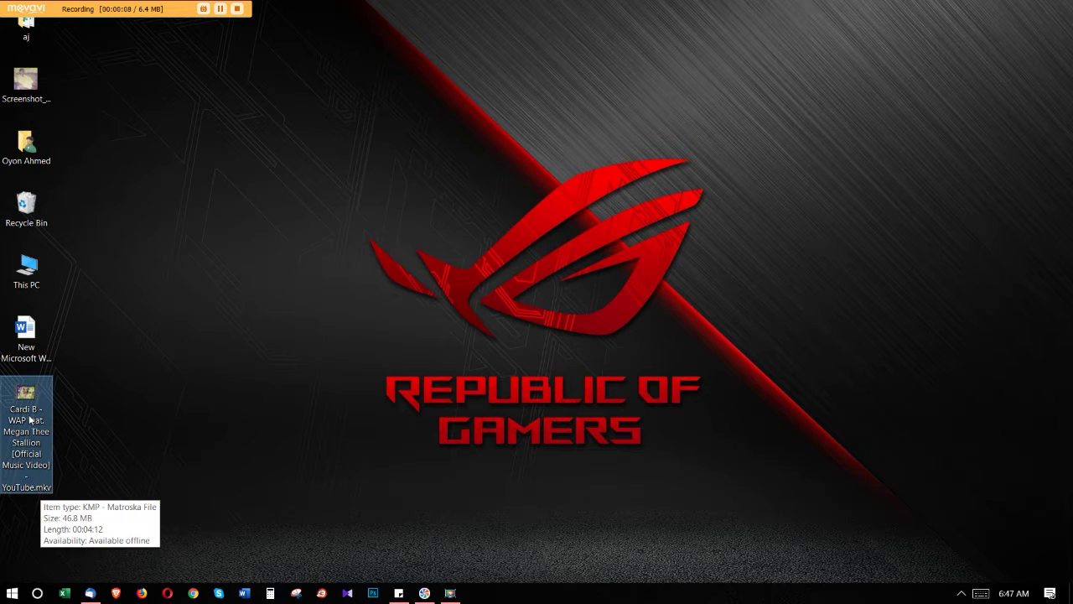
double_click(30, 419)
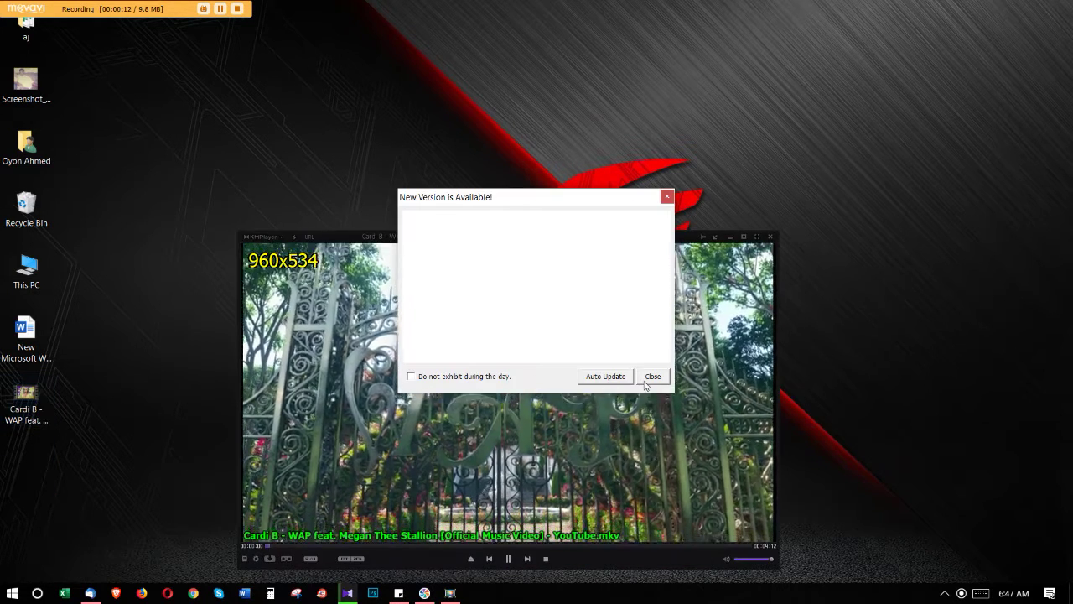
- Preview the Cardi B video fullscreen, skip ahead a few seconds, then close the player
click(650, 376)
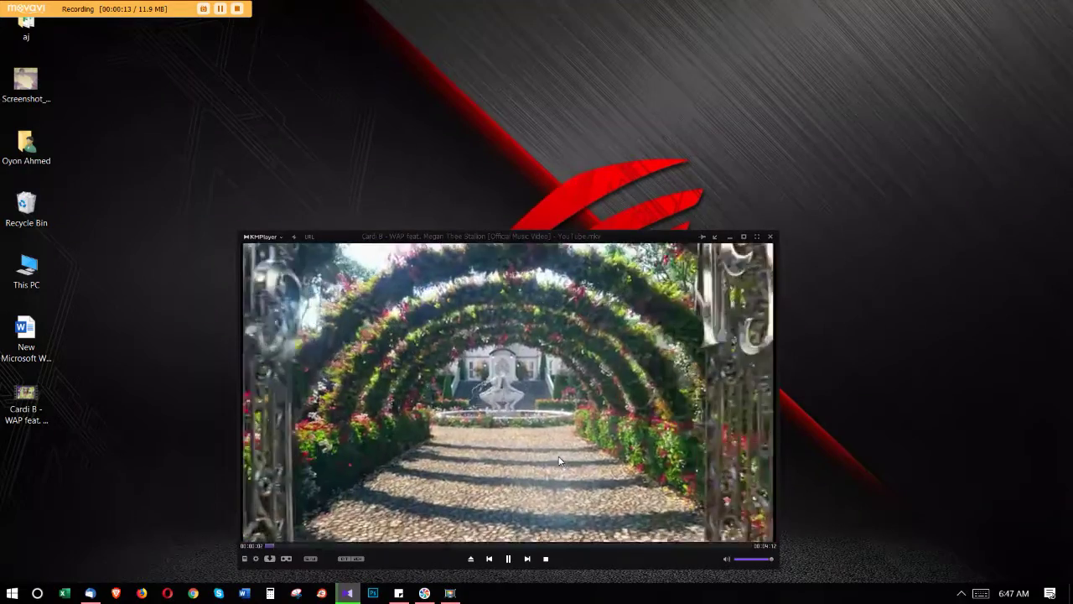
double_click(561, 460)
key(Right)
key(Right)
key(Right)
double_click(560, 454)
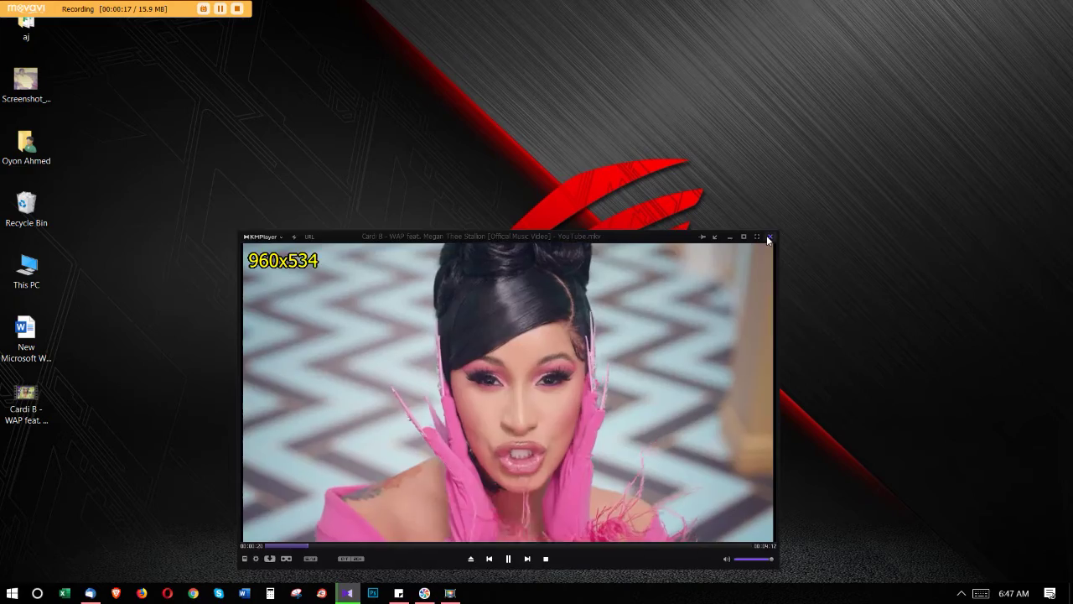
click(770, 236)
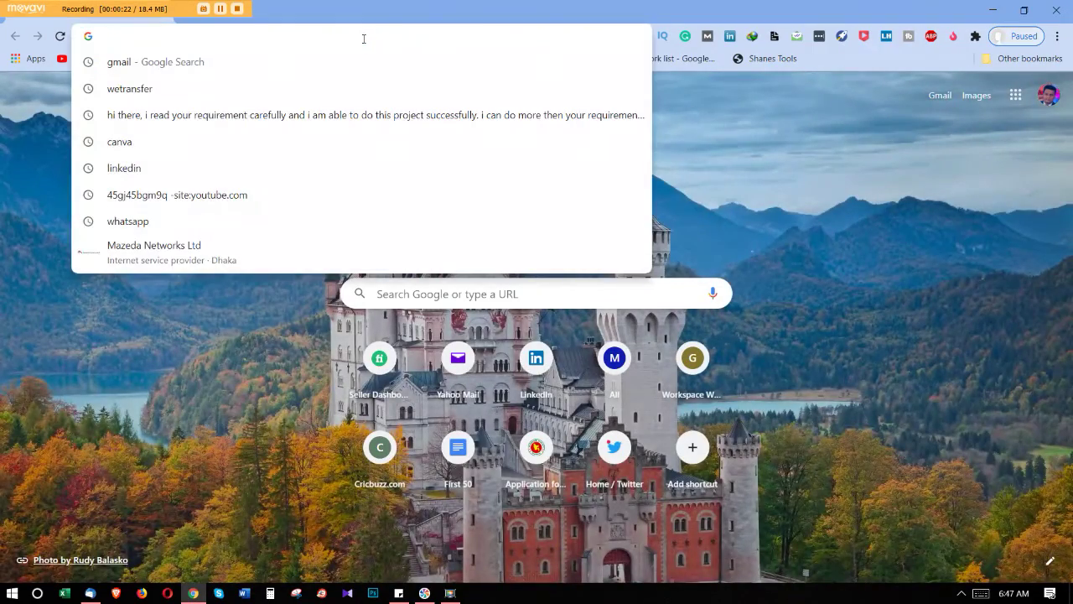
- Google 'mp3 converter from video' and open the Online Audio Converter result in a new tab
click(15, 382)
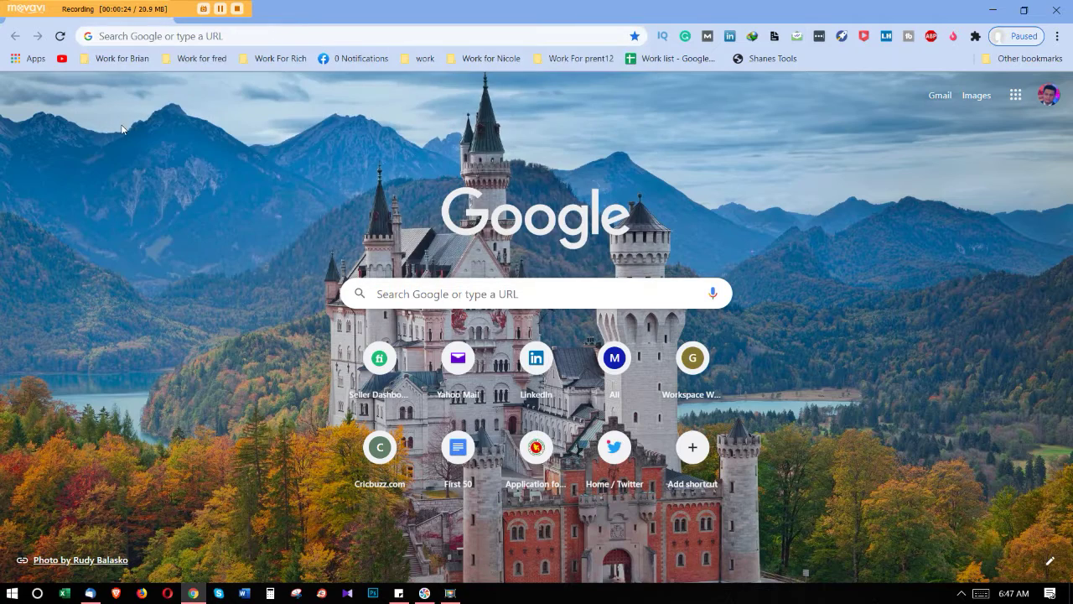
click(117, 34)
text(m)
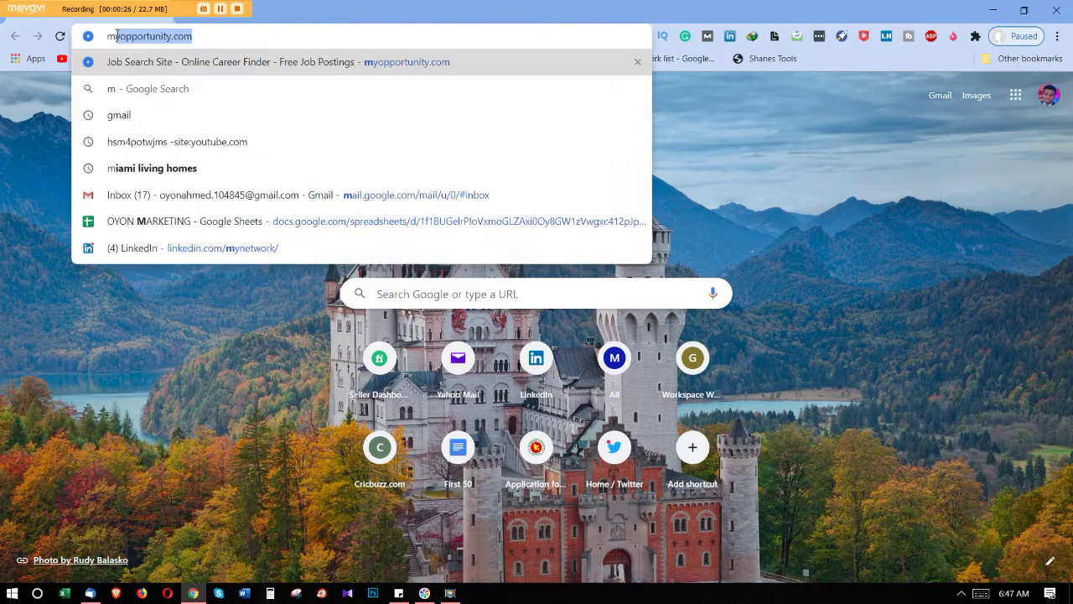
text(p3 )
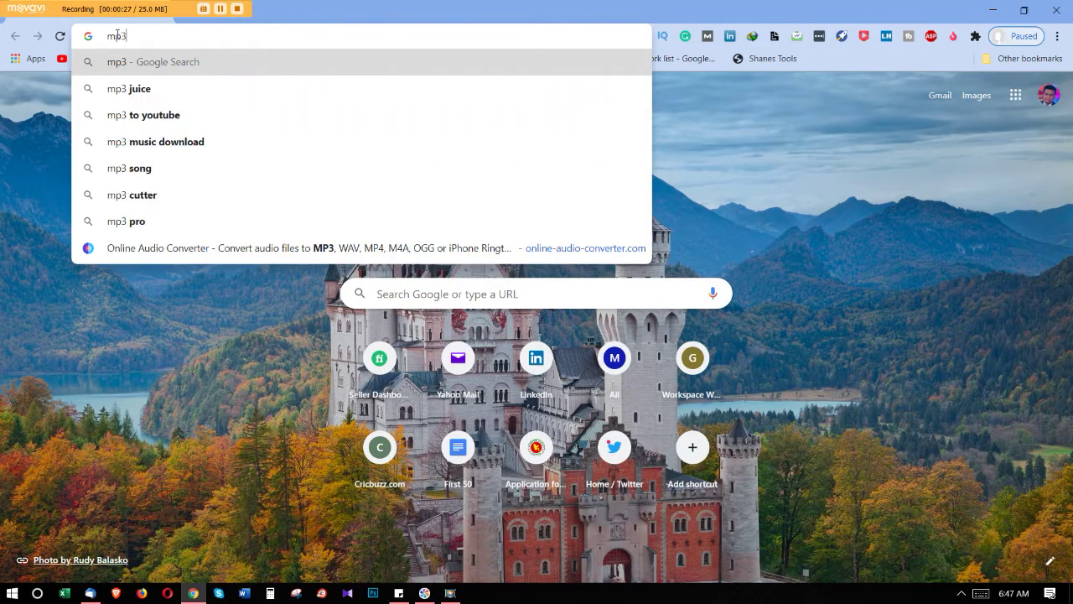
text(con)
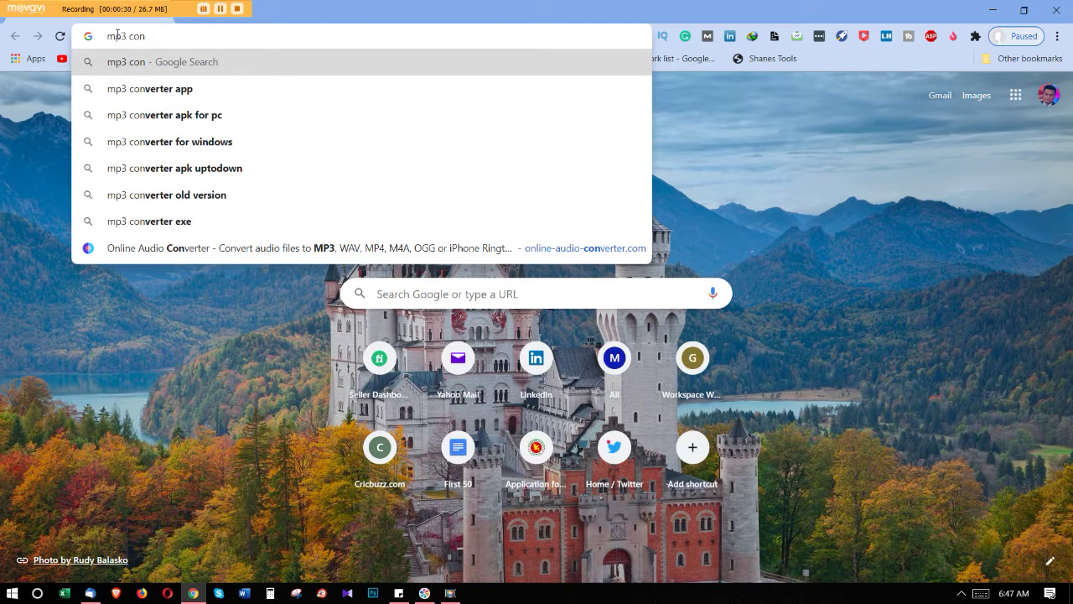
key(Down)
key(BackSpace)
key(BackSpace)
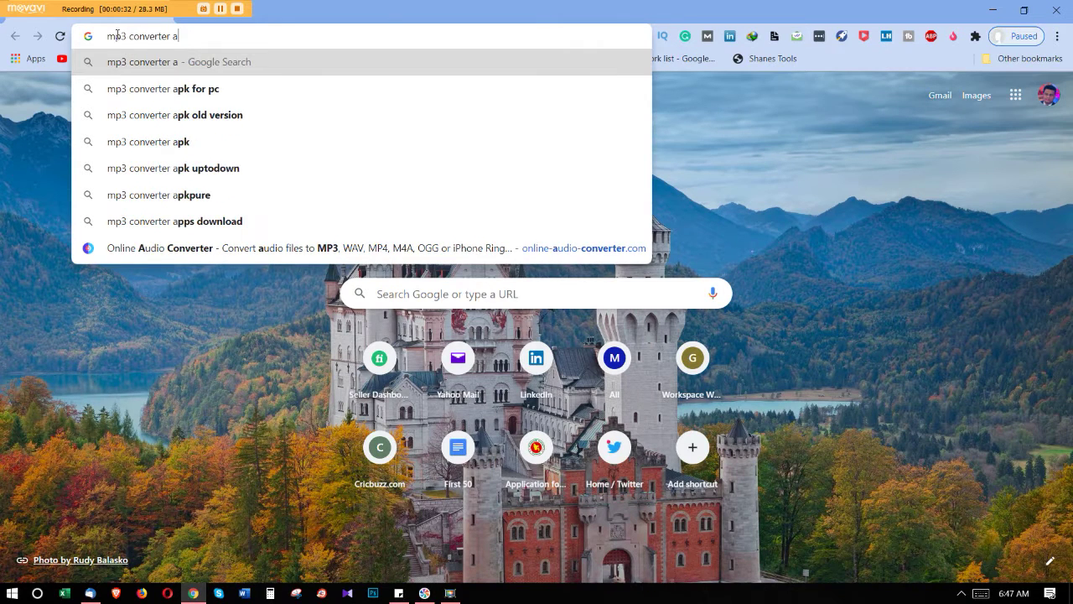
key(BackSpace)
text(from )
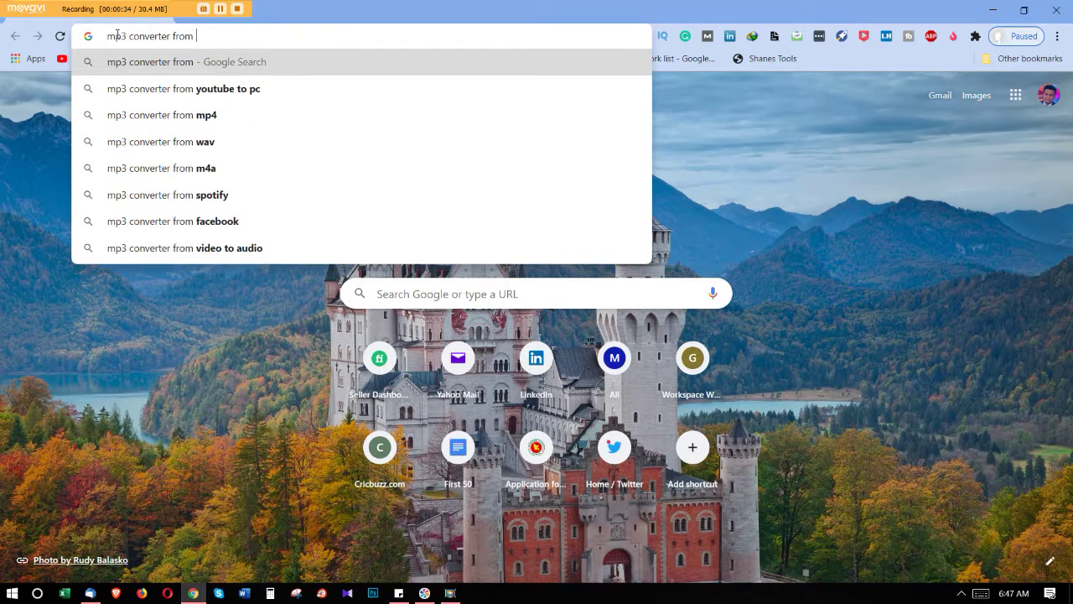
text(video)
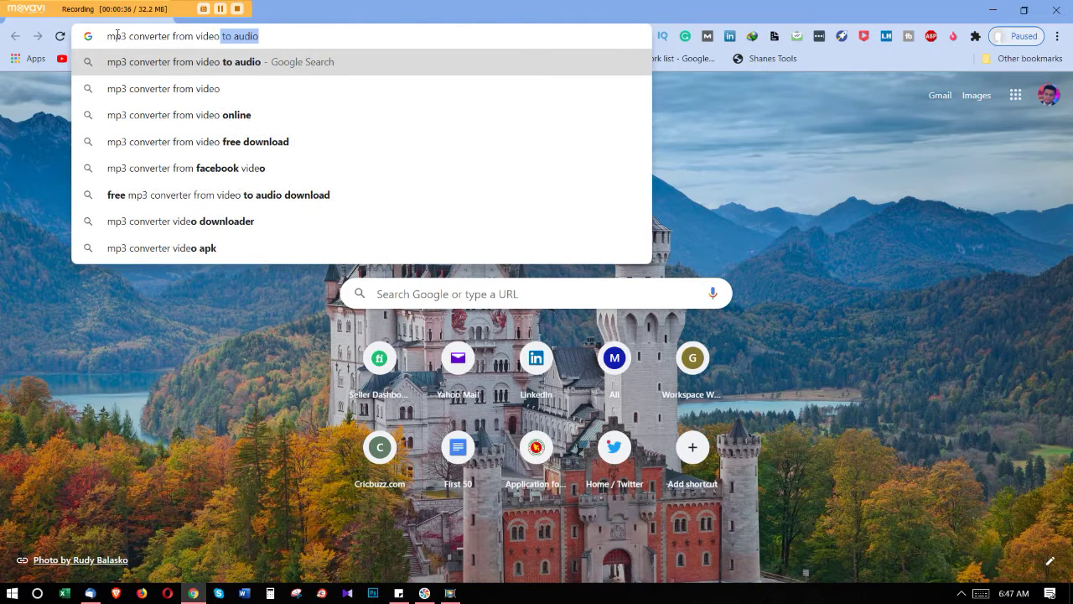
key(BackSpace)
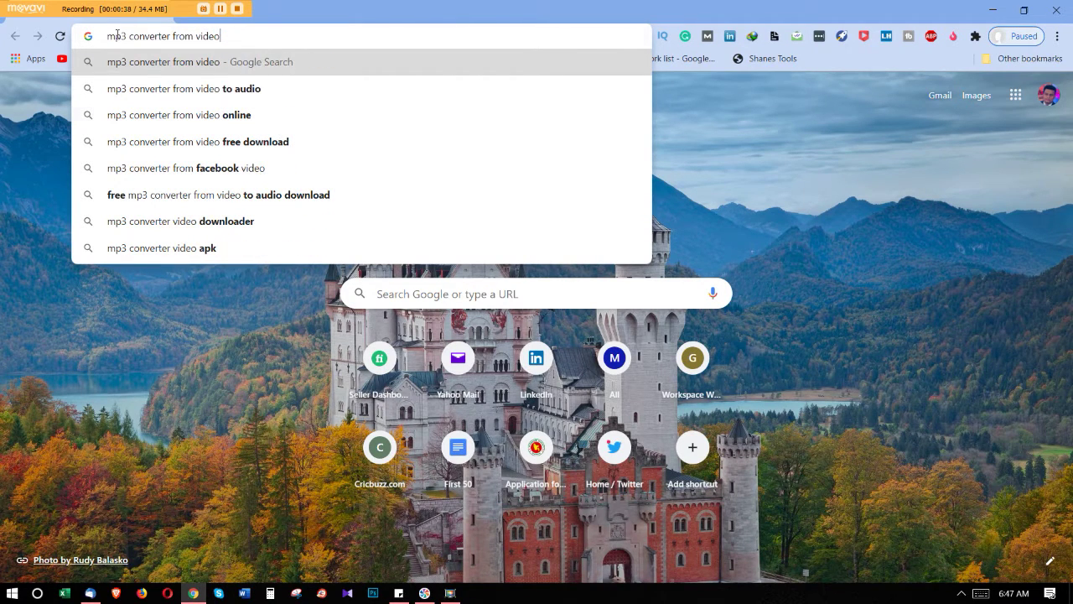
key(Return)
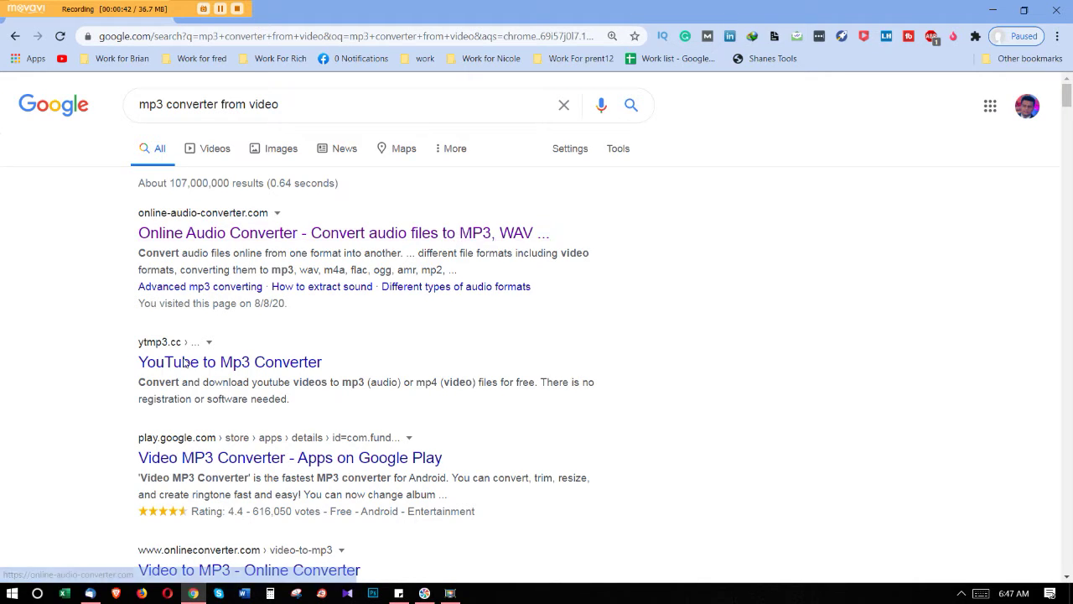
right_click(254, 233)
click(289, 243)
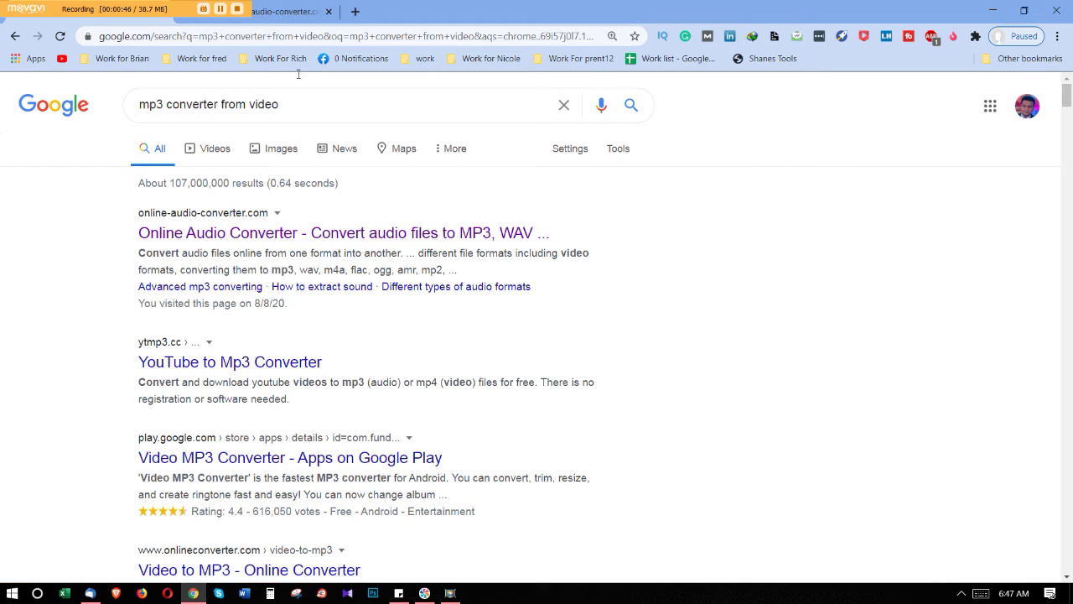
- Upload the Cardi B music video from the Desktop to Online Audio Converter
click(285, 13)
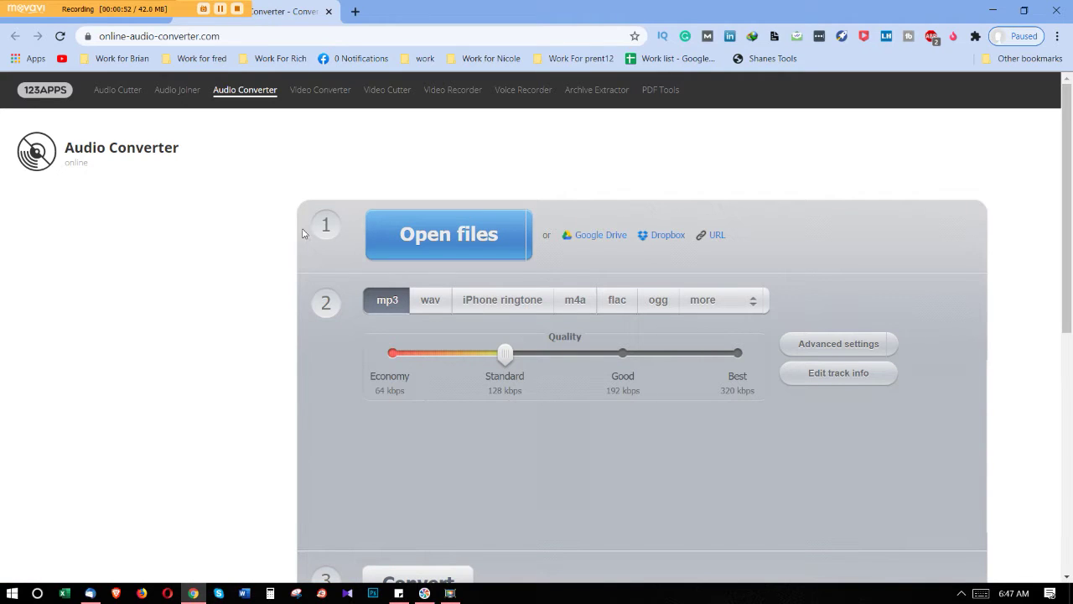
click(441, 243)
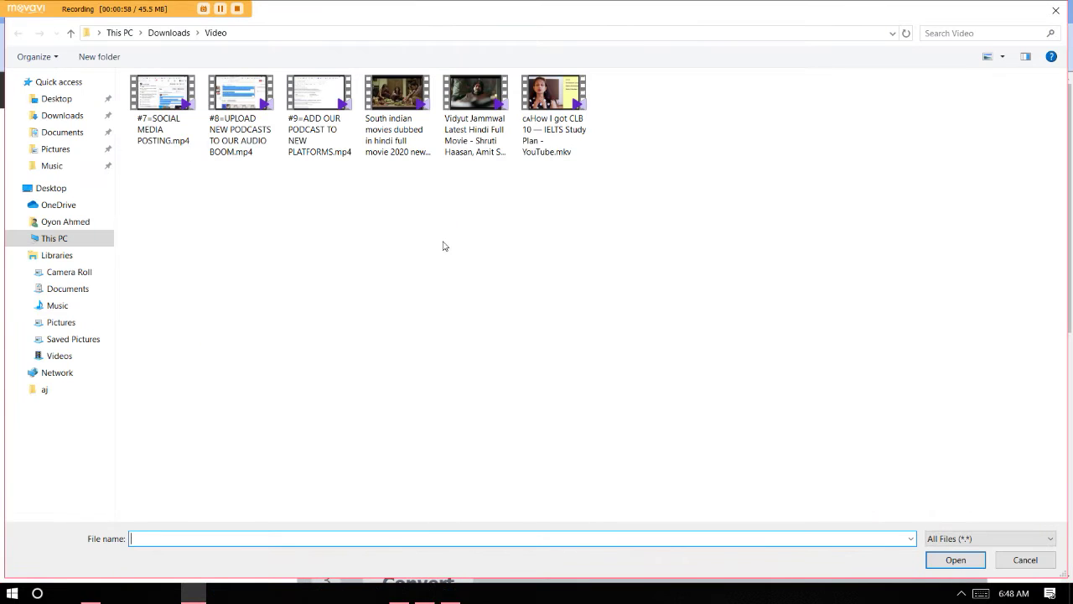
click(63, 115)
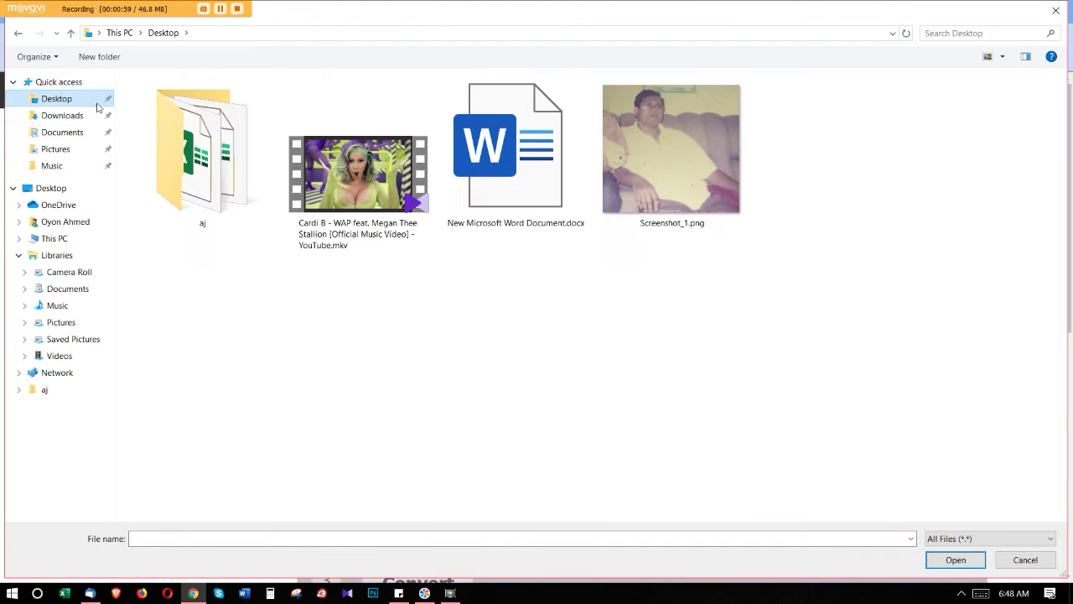
click(333, 186)
click(973, 563)
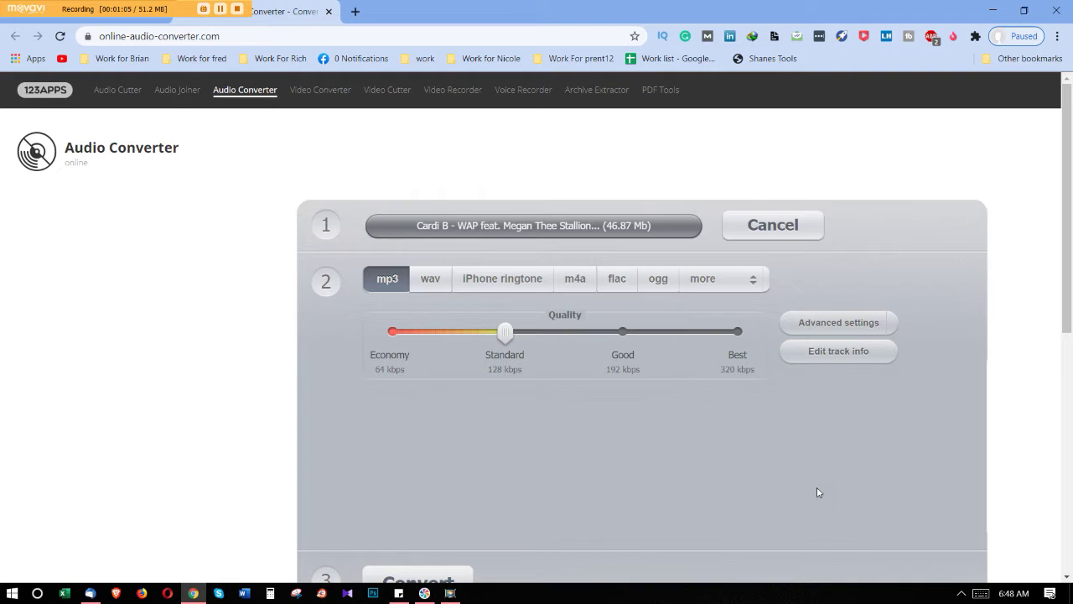
- Try the wav, iPhone ringtone, m4a, flac and ogg formats, then pick mp3 near Good quality
click(430, 280)
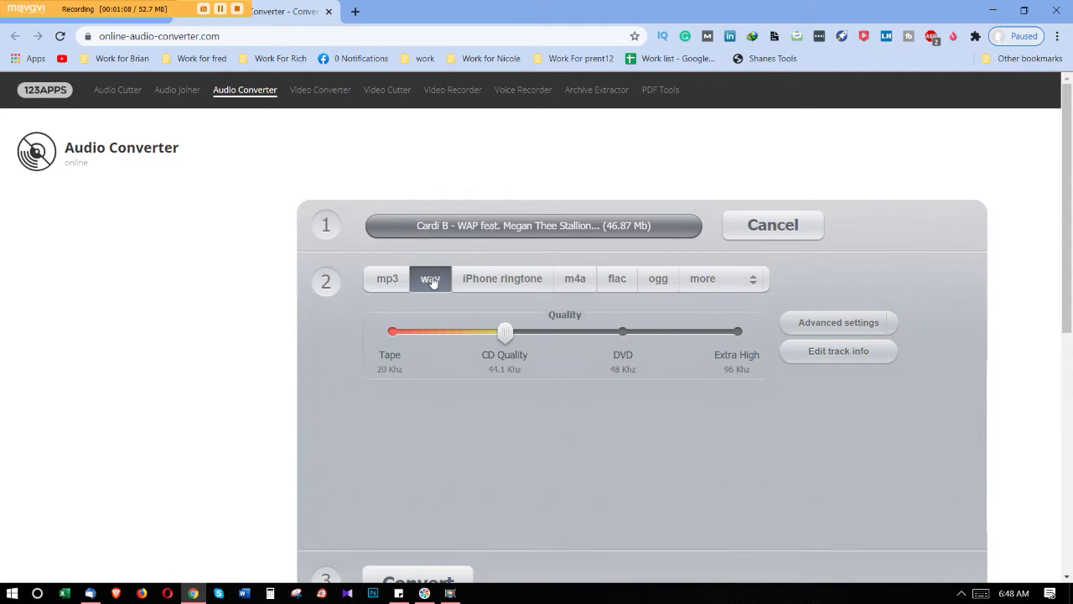
click(495, 287)
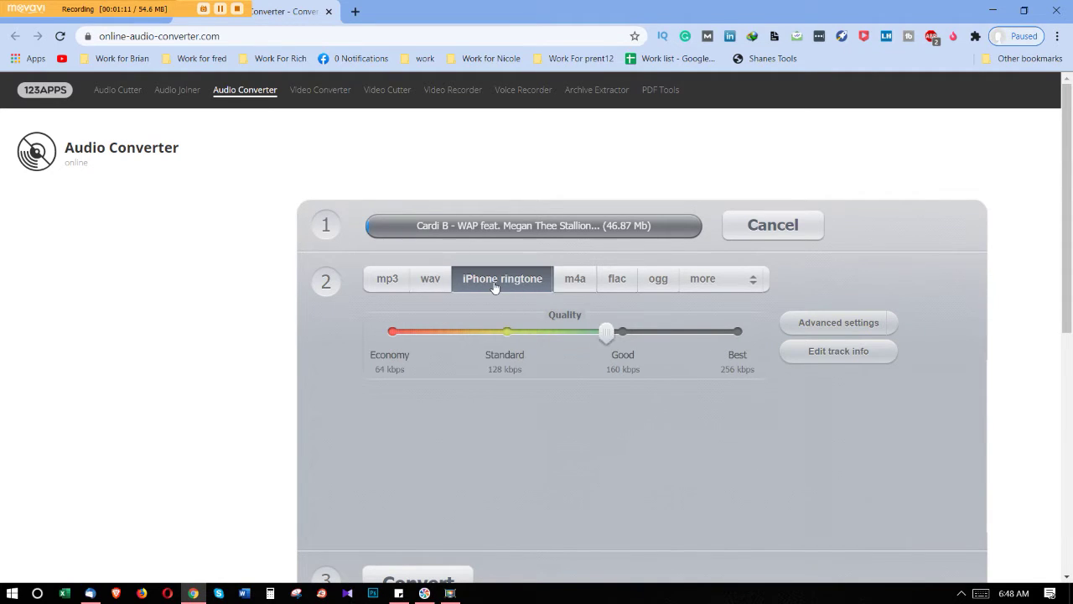
click(576, 289)
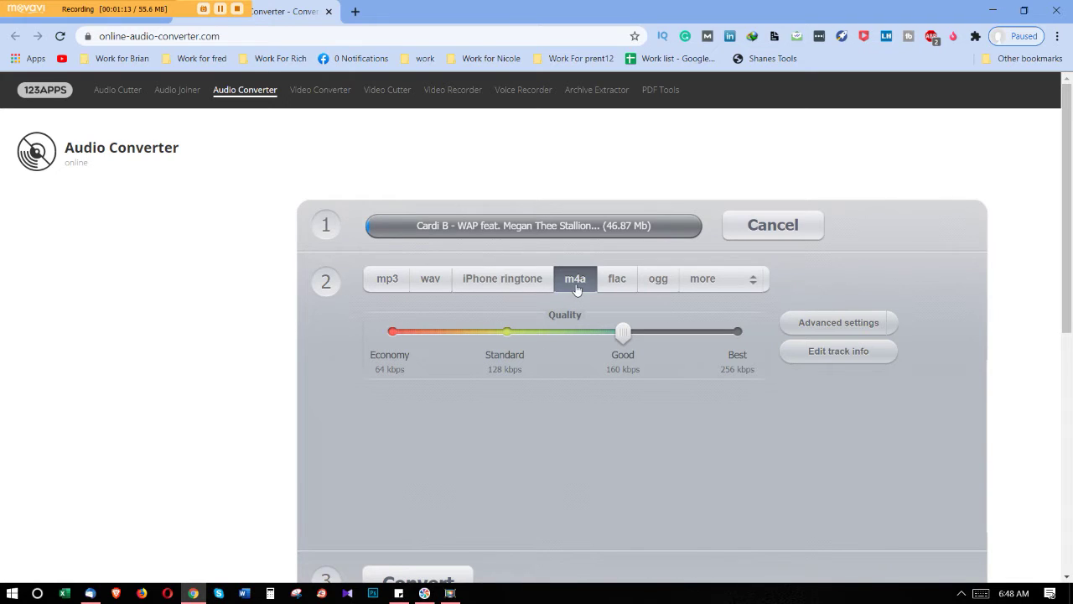
click(624, 282)
click(662, 282)
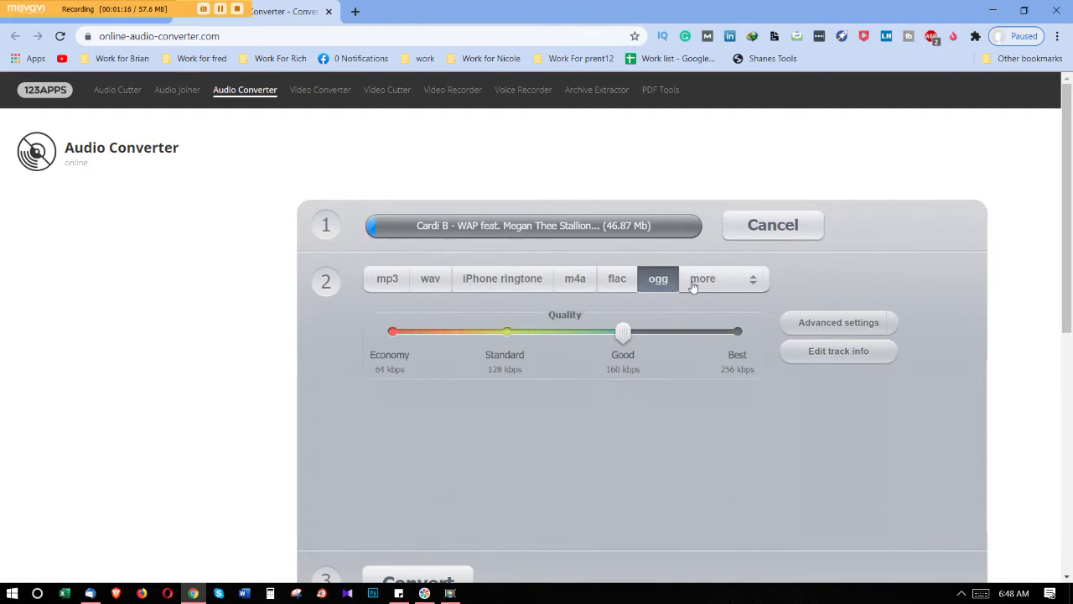
click(397, 287)
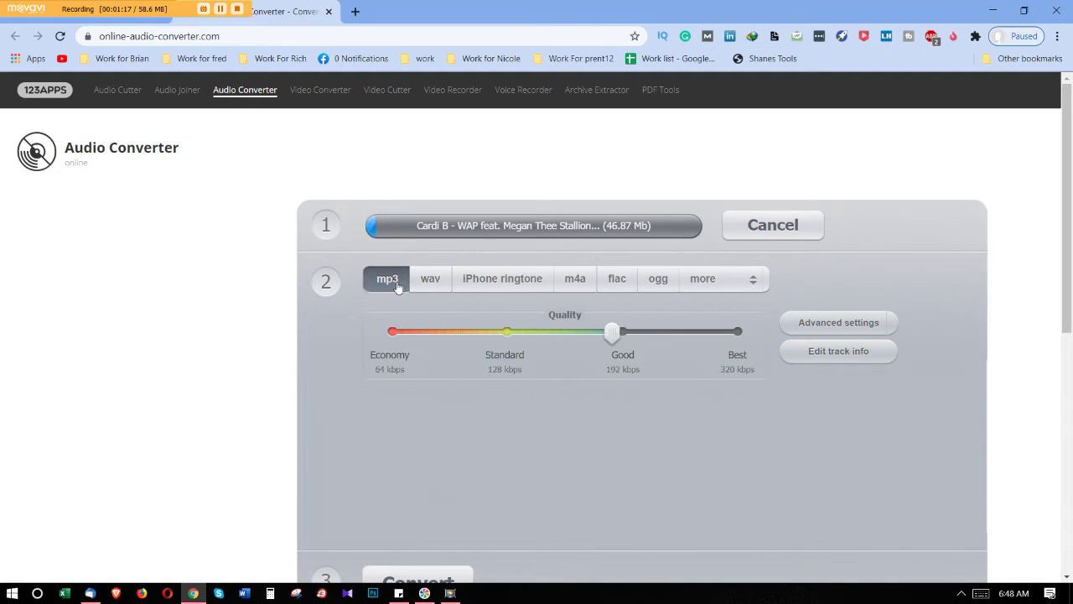
click(494, 353)
mouse_move(506, 332)
mouse_down()
mouse_move(632, 337)
mouse_move(401, 330)
mouse_move(616, 333)
mouse_up()
- Push the mp3 quality slider from Good all the way to Best, 320 kbps
drag(616, 333, 738, 333)
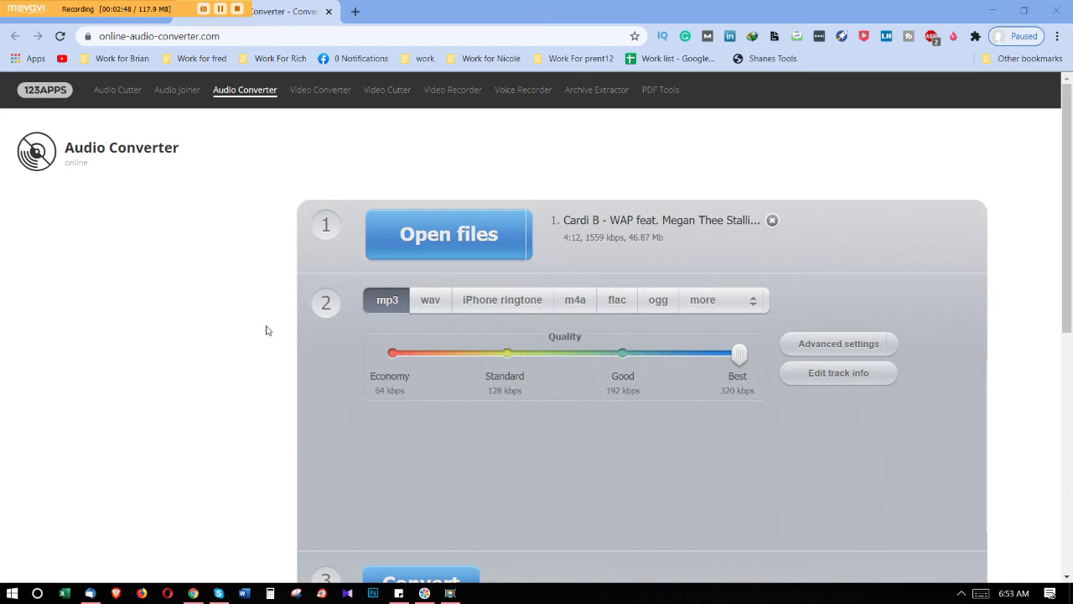
- Convert the WAP video to mp3, producing a 5.77 MB download
scroll(377, 352, down, 2)
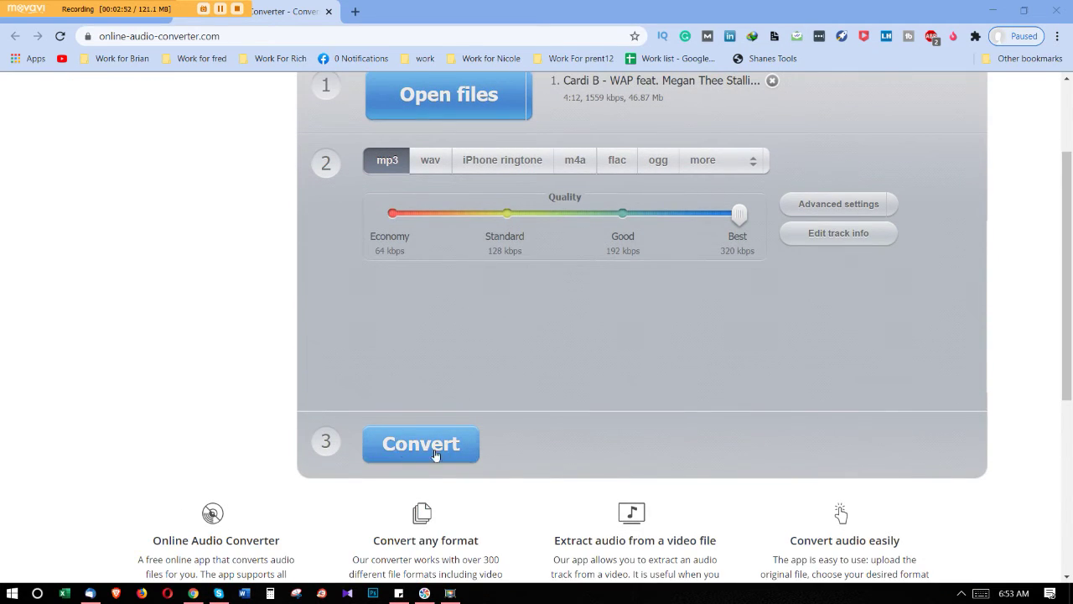
click(408, 444)
scroll(503, 335, up, 2)
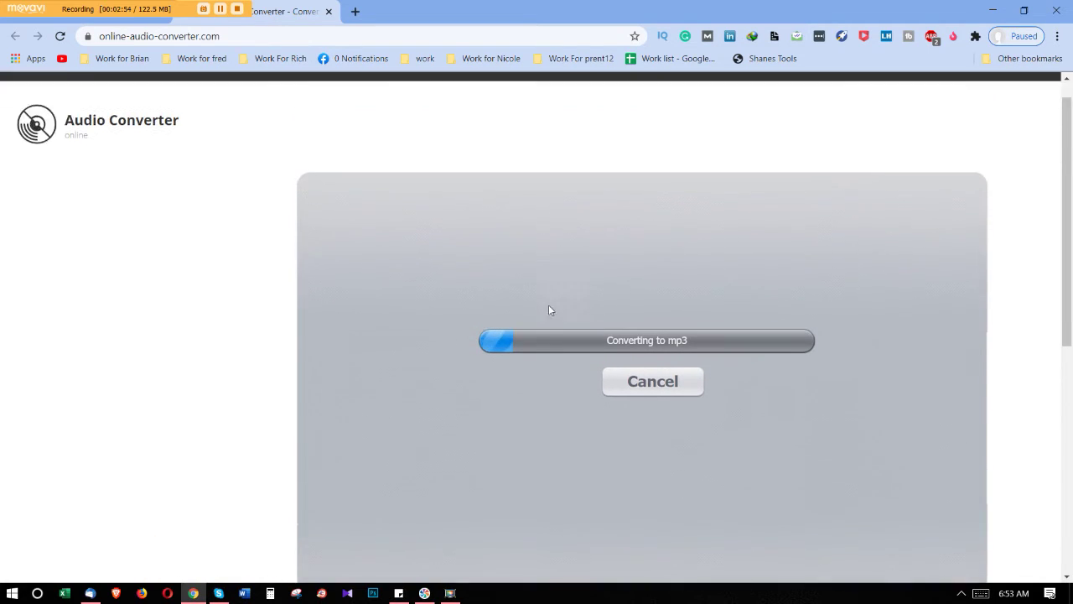
scroll(794, 387, down, 1)
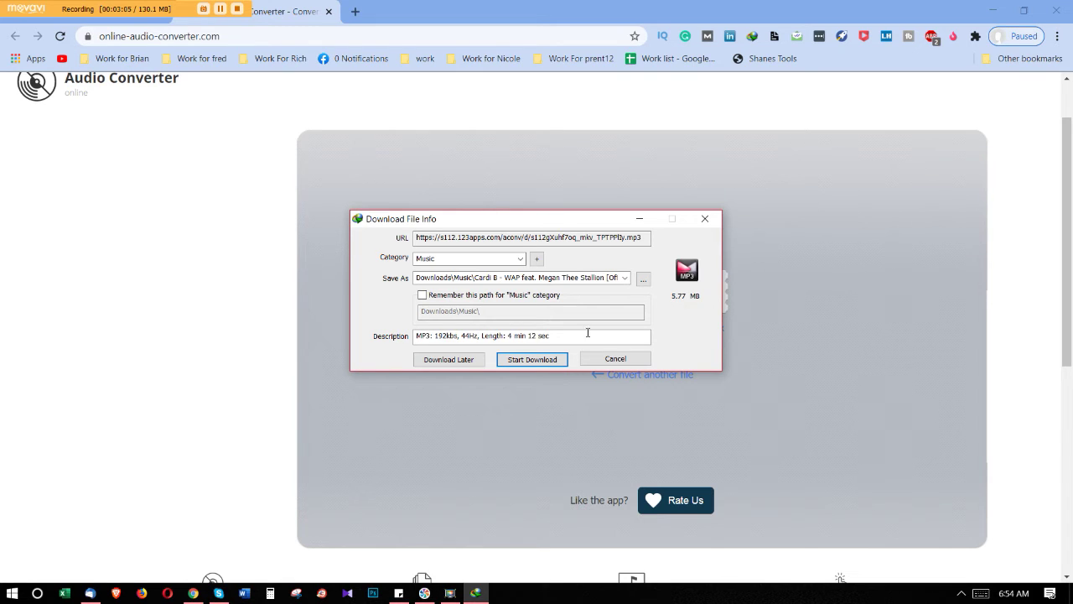
- Download the 5.77 MB Cardi B mp3 with IDM and open the finished file
click(543, 361)
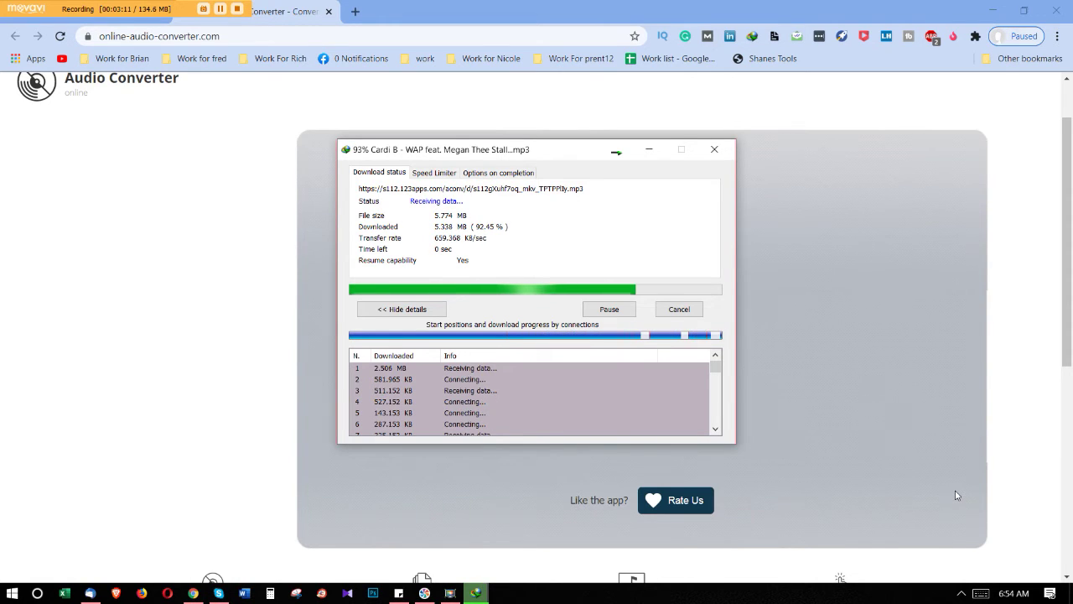
click(966, 592)
double_click(913, 545)
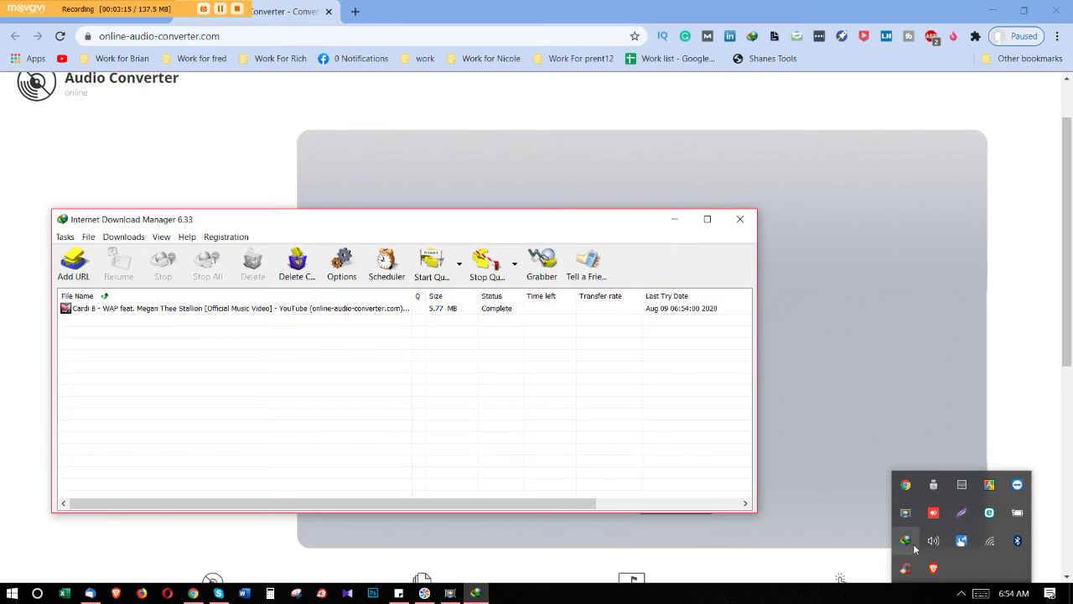
click(188, 310)
right_click(188, 310)
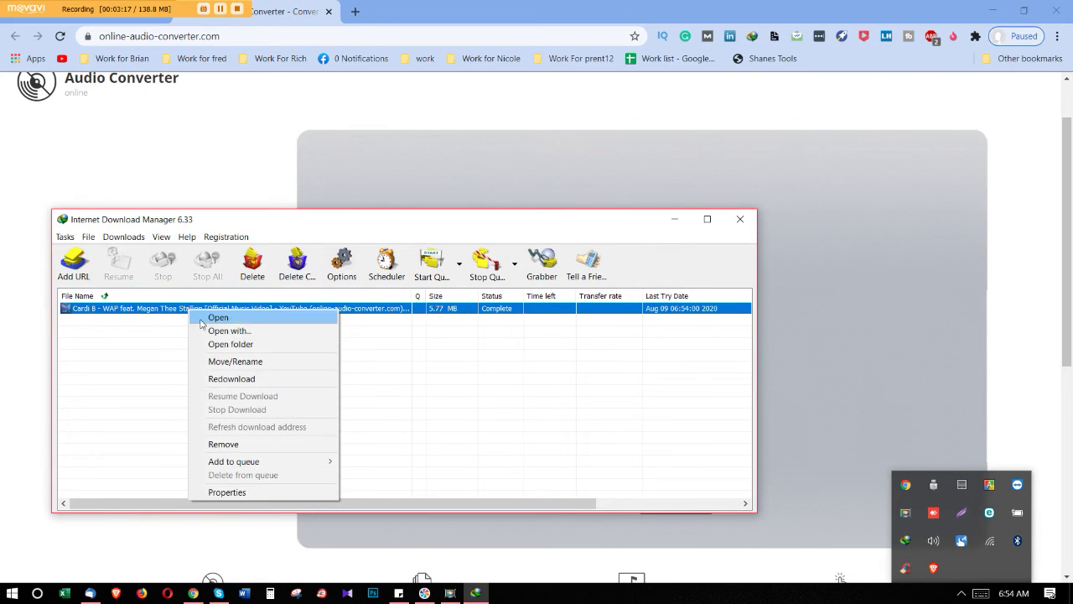
click(235, 344)
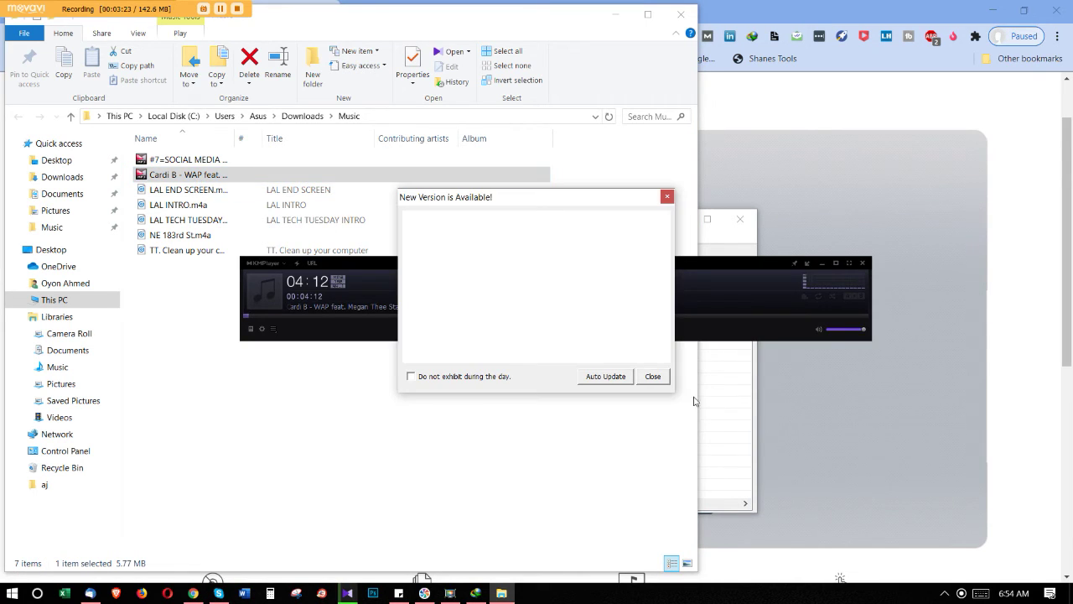
- Lower the mp3 playback volume, minimize Explorer and Chrome, and close IDM
click(653, 377)
scroll(656, 289, down, 2)
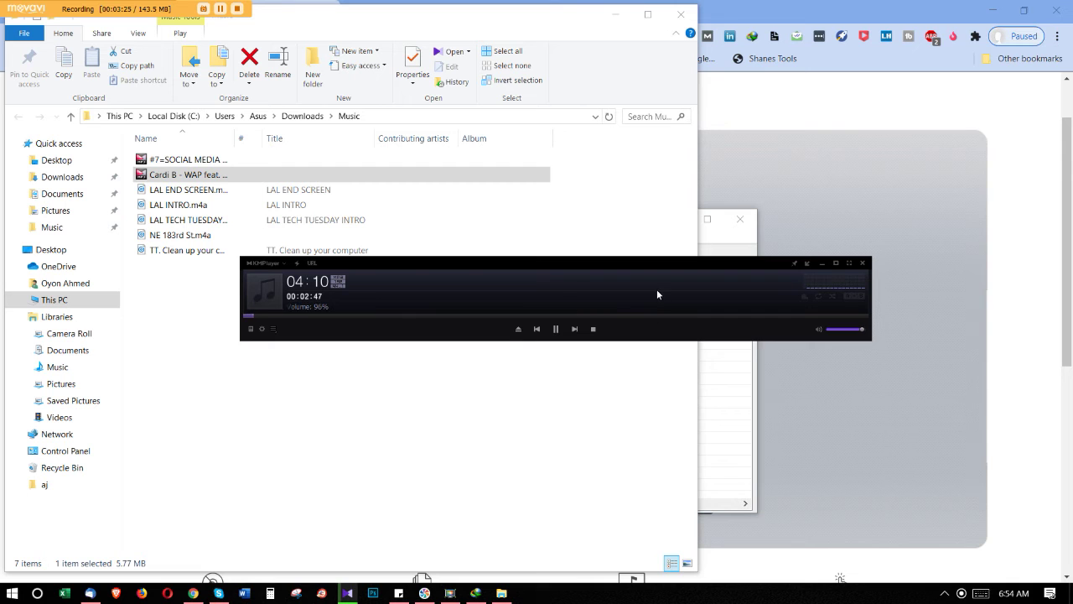
click(618, 13)
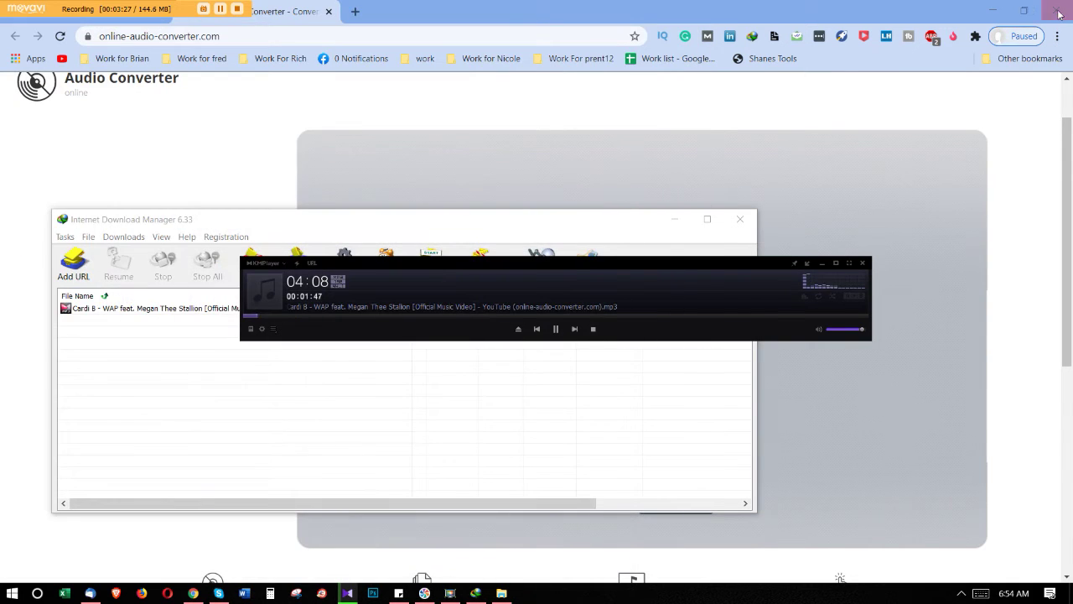
click(991, 10)
click(737, 221)
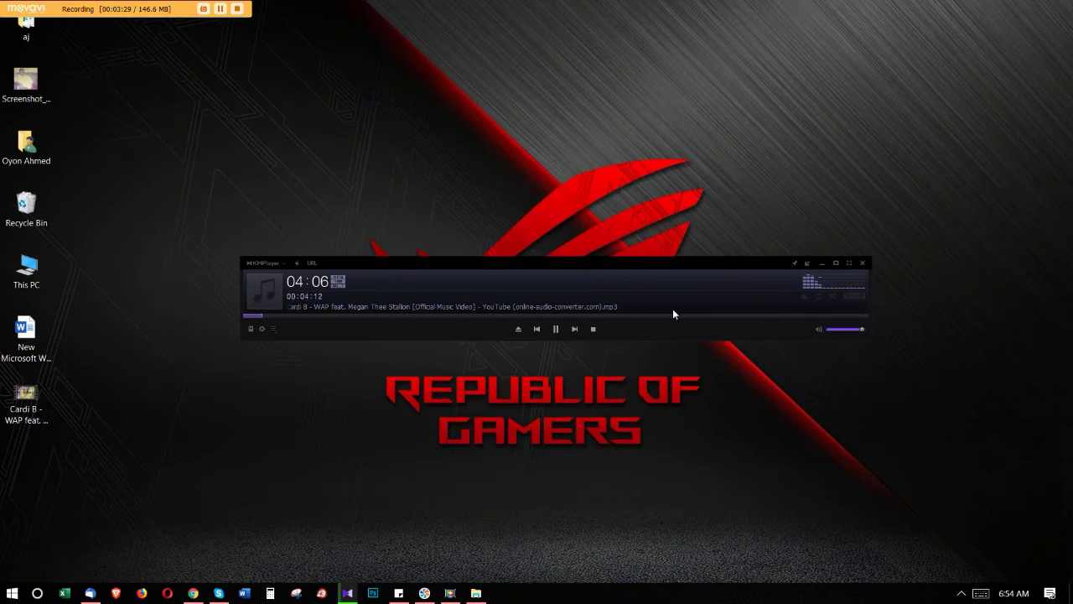
scroll(673, 308, down, 5)
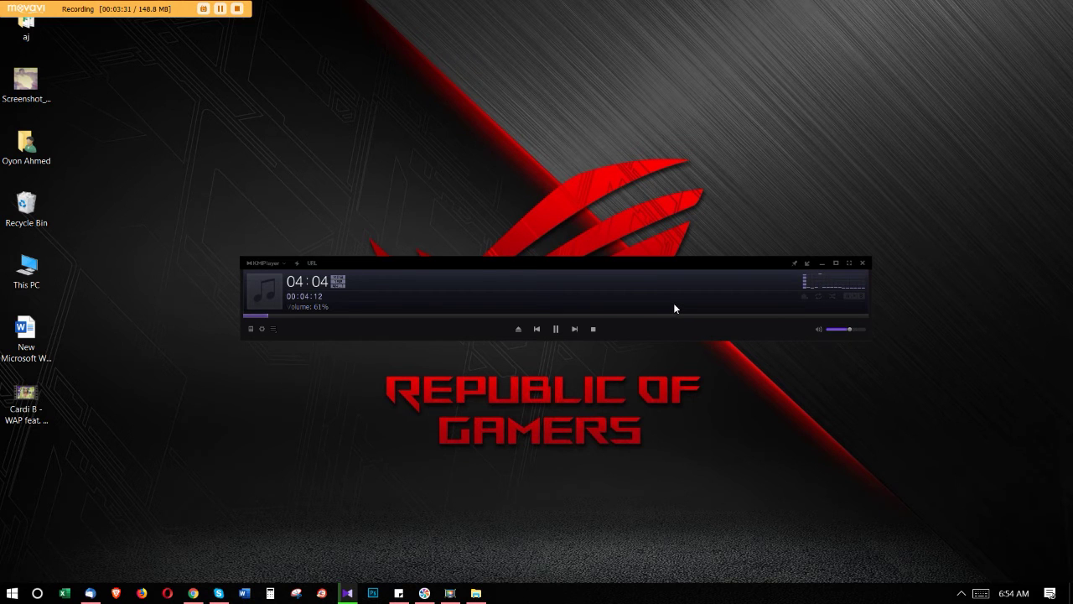
scroll(673, 302, down, 6)
- Play the original WAP music video from the desktop for comparison, then close it
double_click(40, 409)
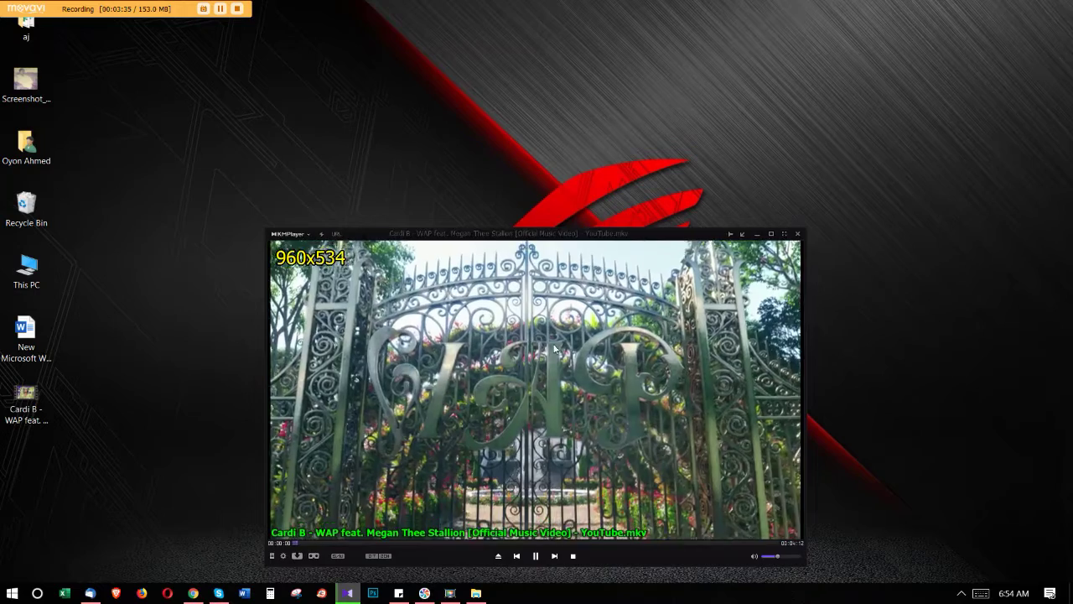
click(743, 224)
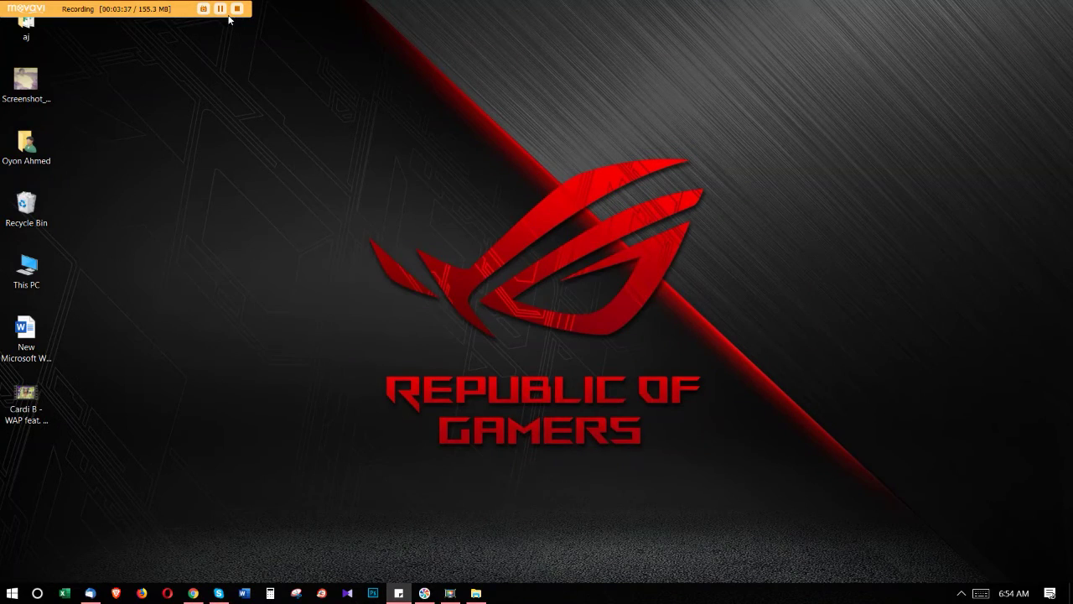
double_click(41, 408)
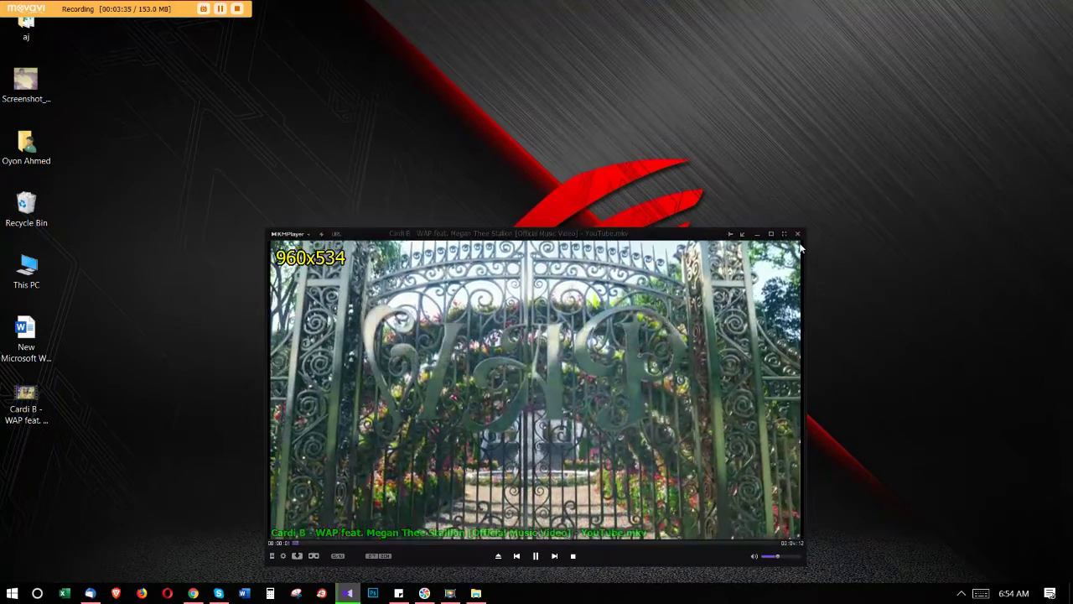
click(797, 238)
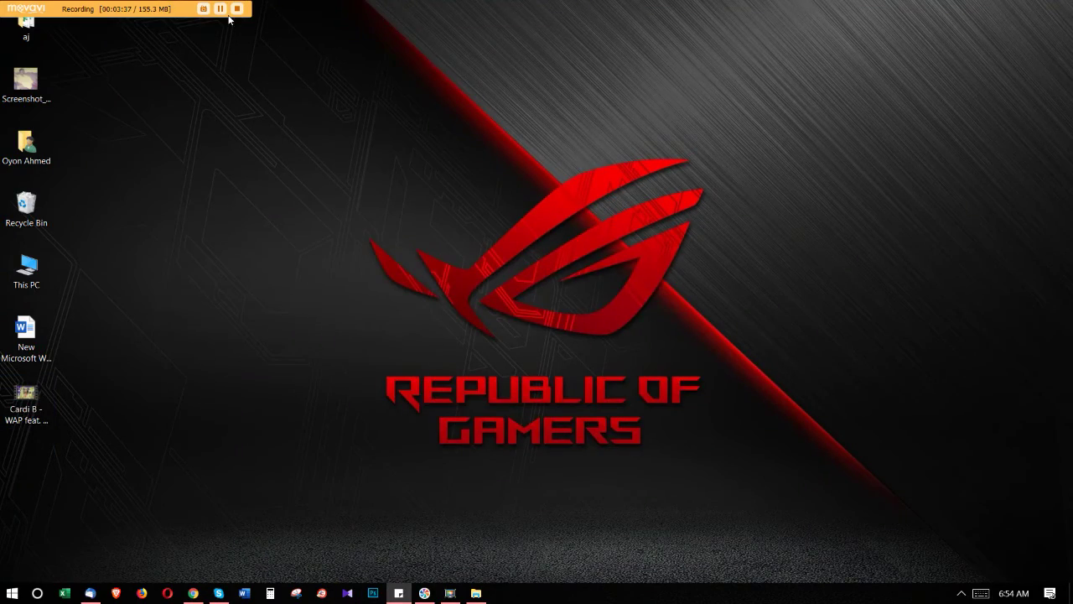